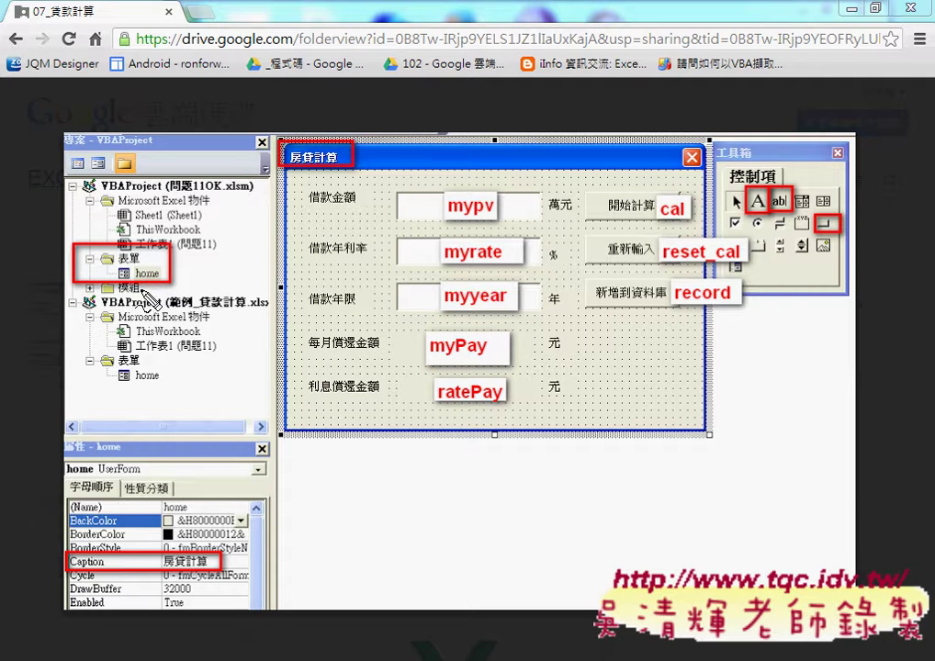
Mark the home form, advance to 01_如何啟動表單.png, and circle its home.Show code
left_click_drag(165, 269, 162, 283)
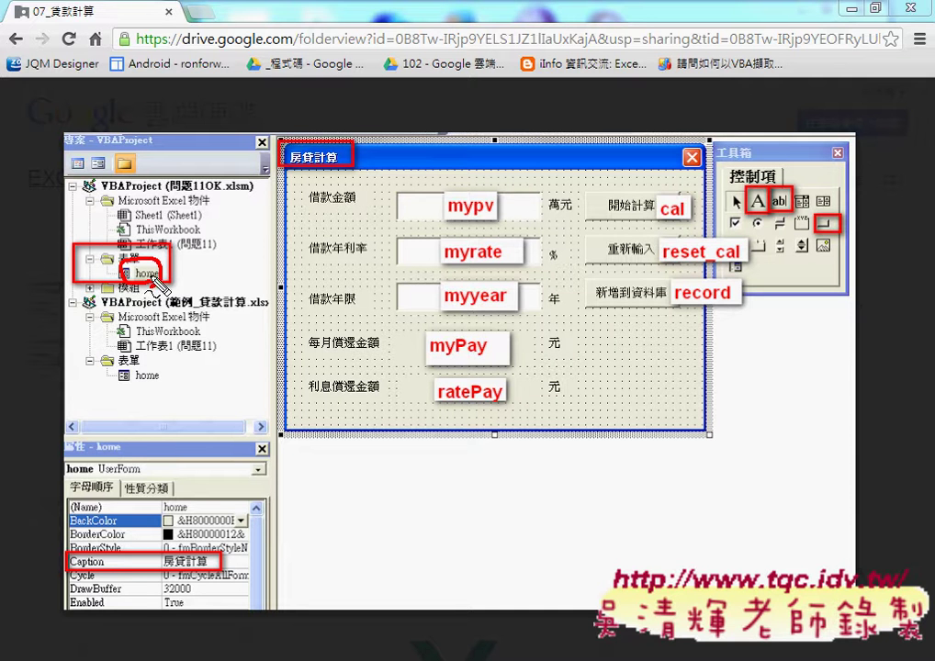
left_click_drag(138, 262, 140, 294)
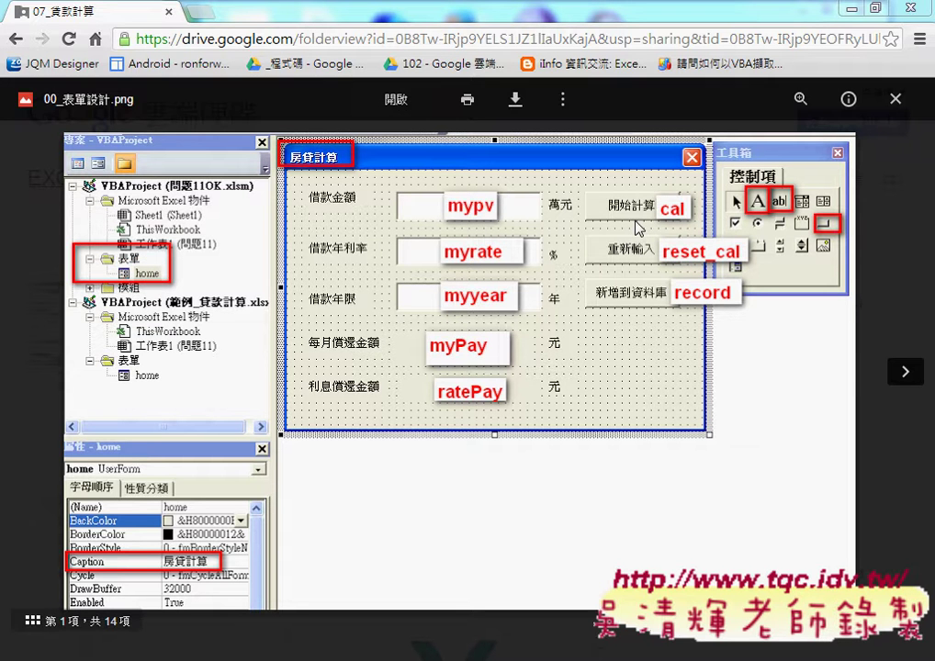
left_click(904, 374)
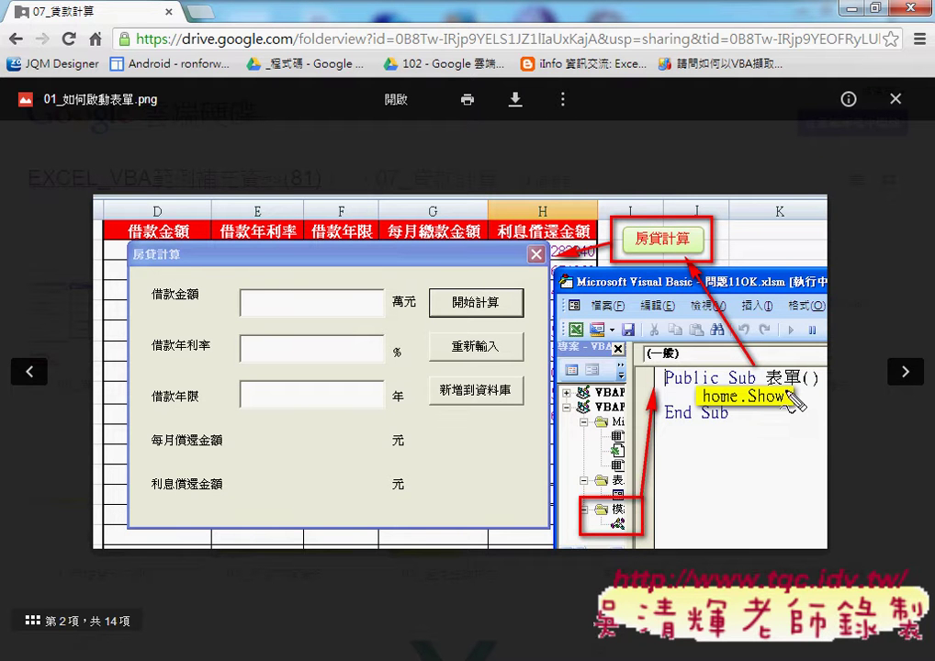
left_click_drag(781, 398, 726, 437)
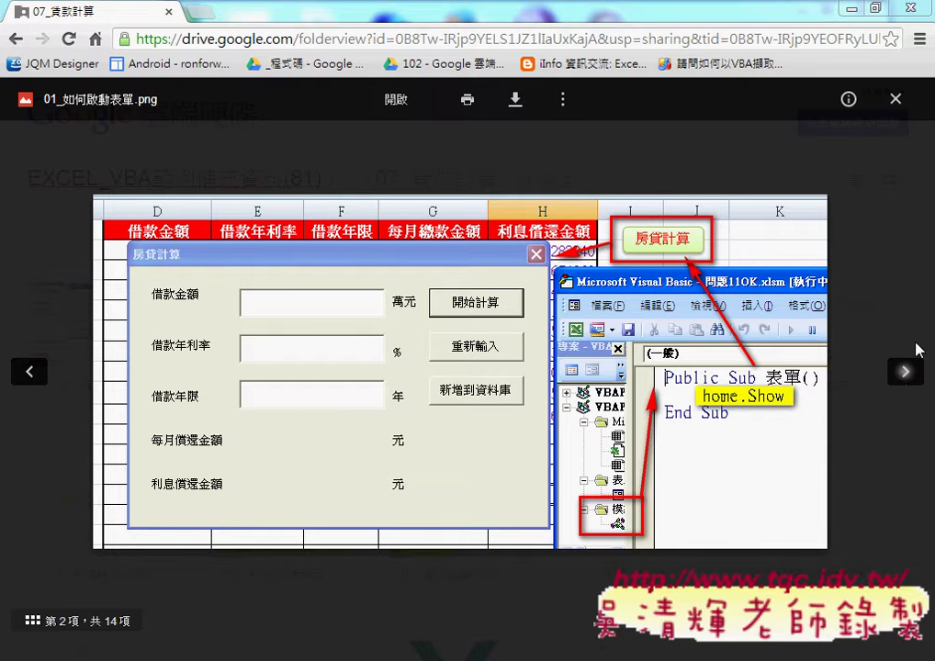
Page through the reset_cal, record_Click and record_all_Click screenshots to 房貸.accdb, then close the viewer
left_click(905, 372)
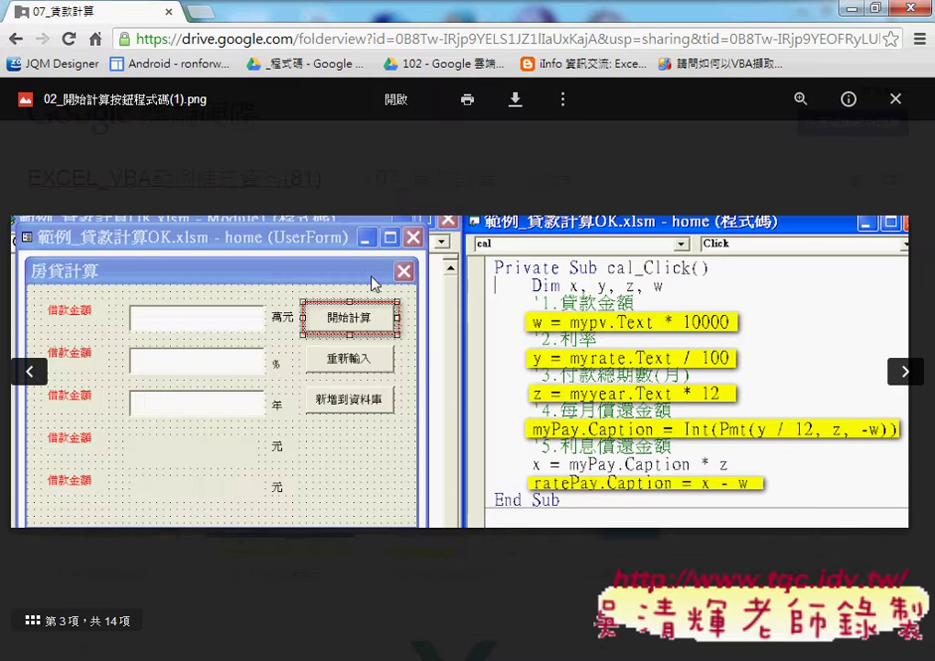
left_click(898, 382)
left_click(898, 382)
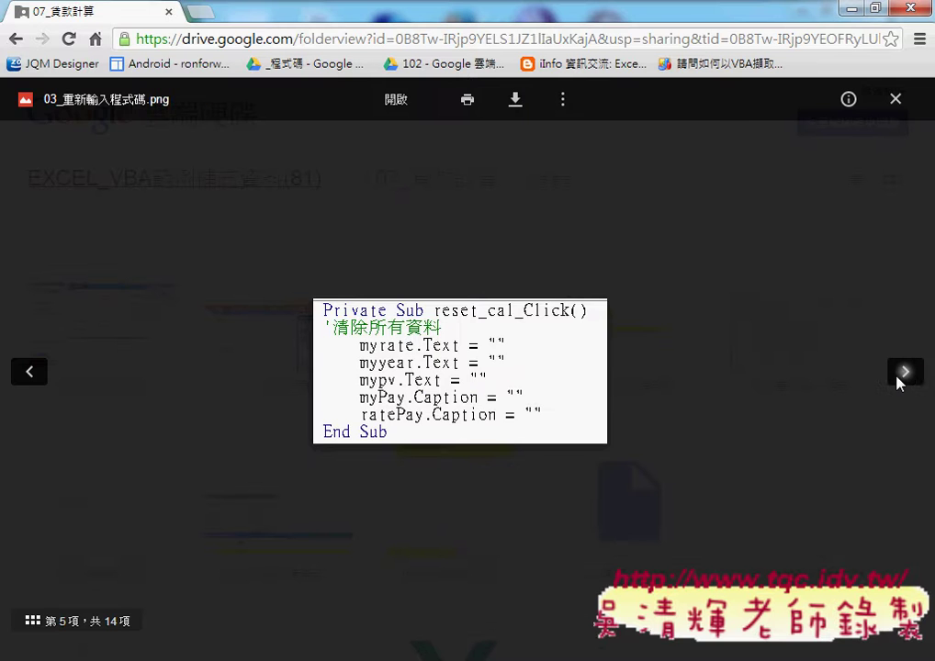
left_click(899, 383)
left_click(899, 383)
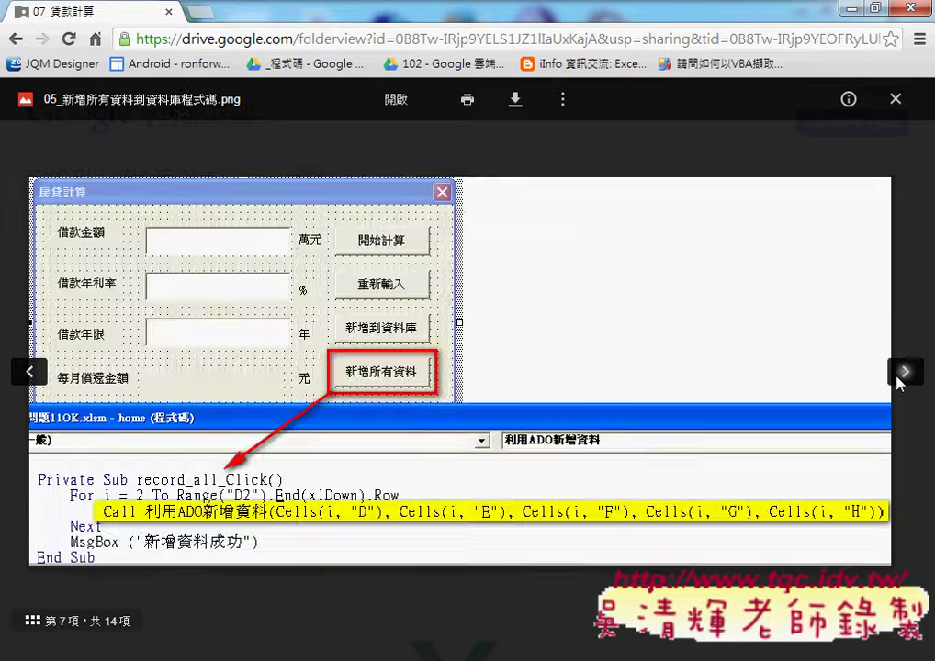
left_click(899, 383)
left_click(899, 383)
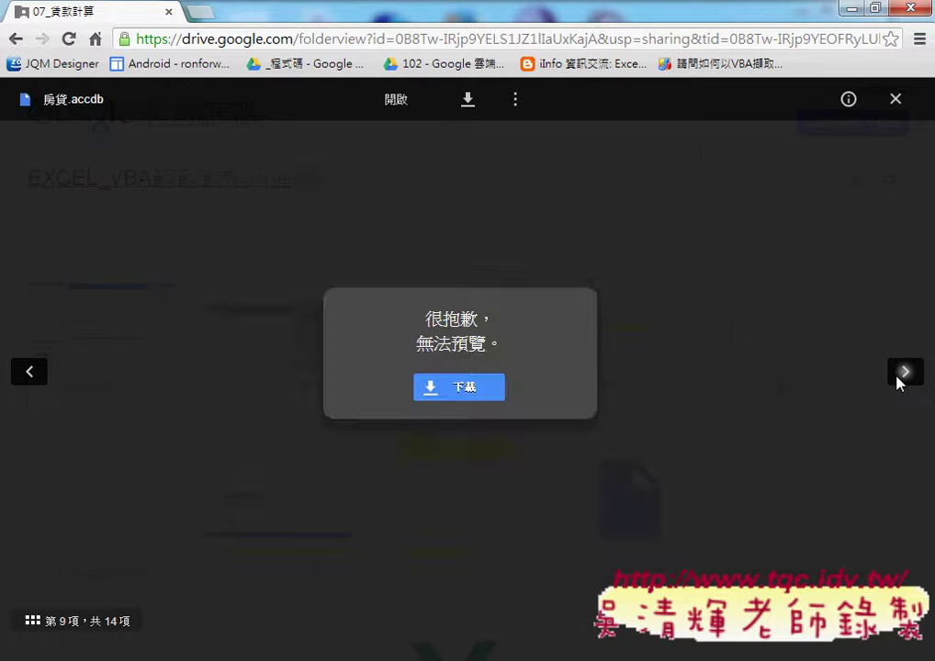
left_click(895, 99)
Download 範例_貸款計算OK.xlsm from the folder and bring up its download options
scroll(643, 376, "down", 3)
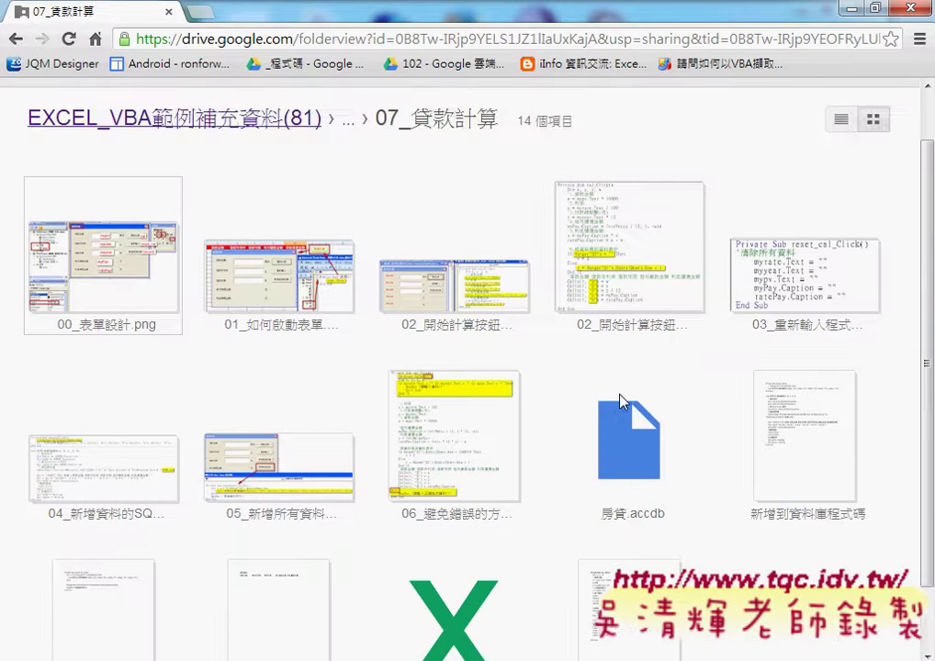
left_click(447, 586)
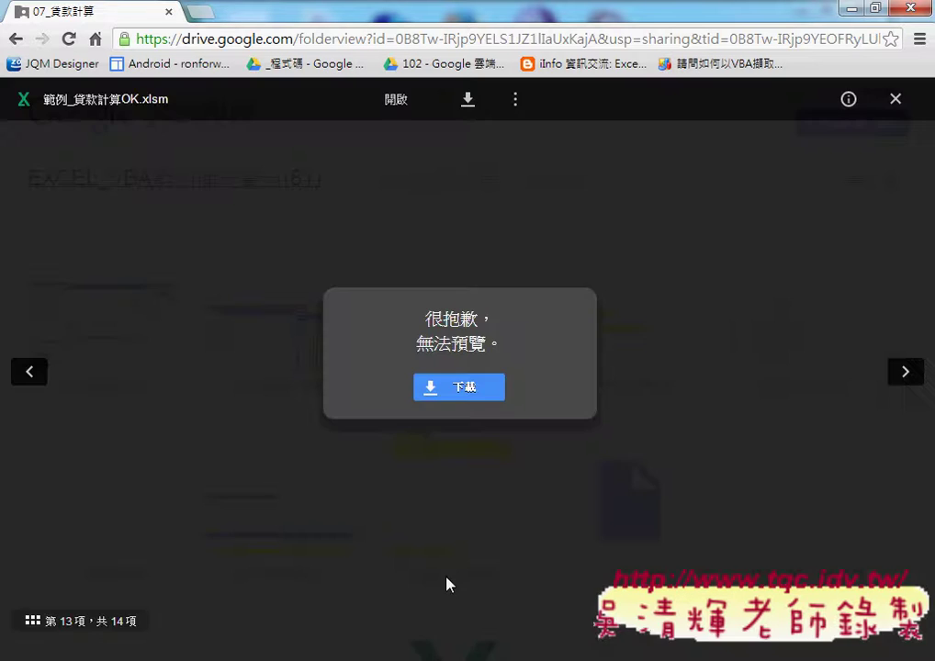
left_click(464, 388)
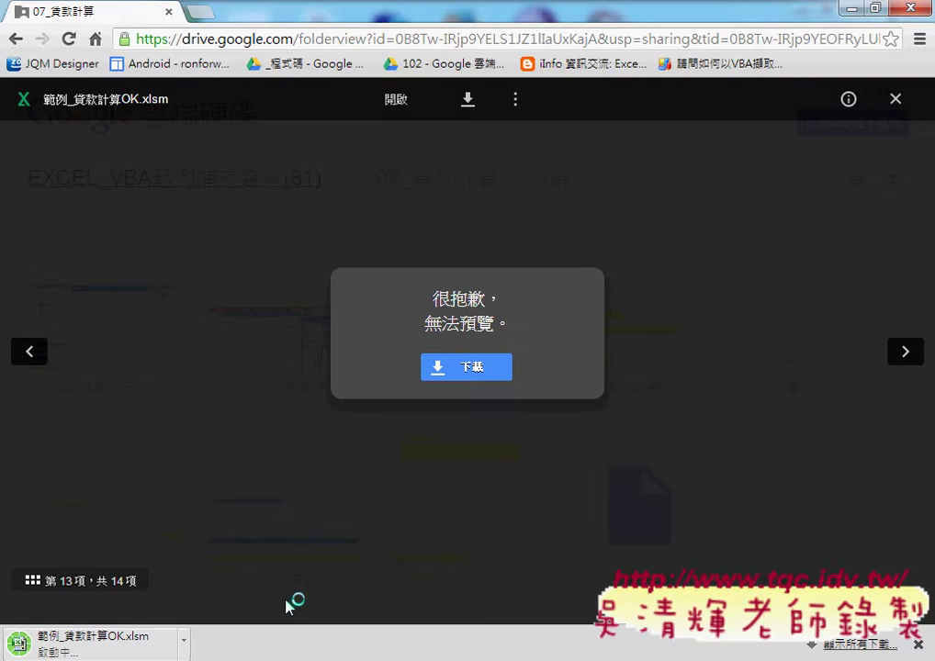
left_click(184, 641)
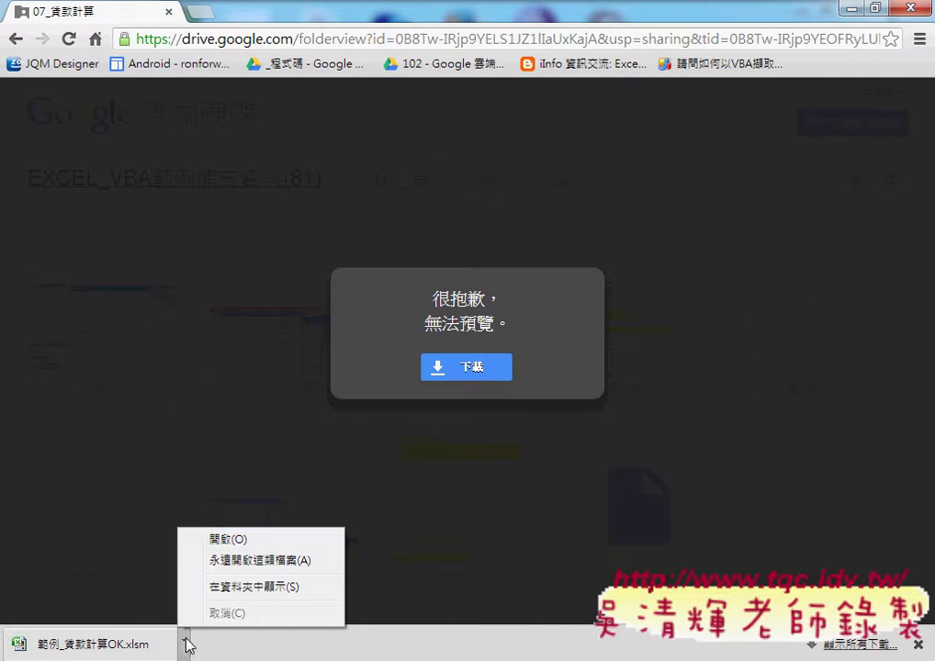
Open the workbook and compute a 1000 loan at 1.6% over 20 years into row 2
left_click(257, 542)
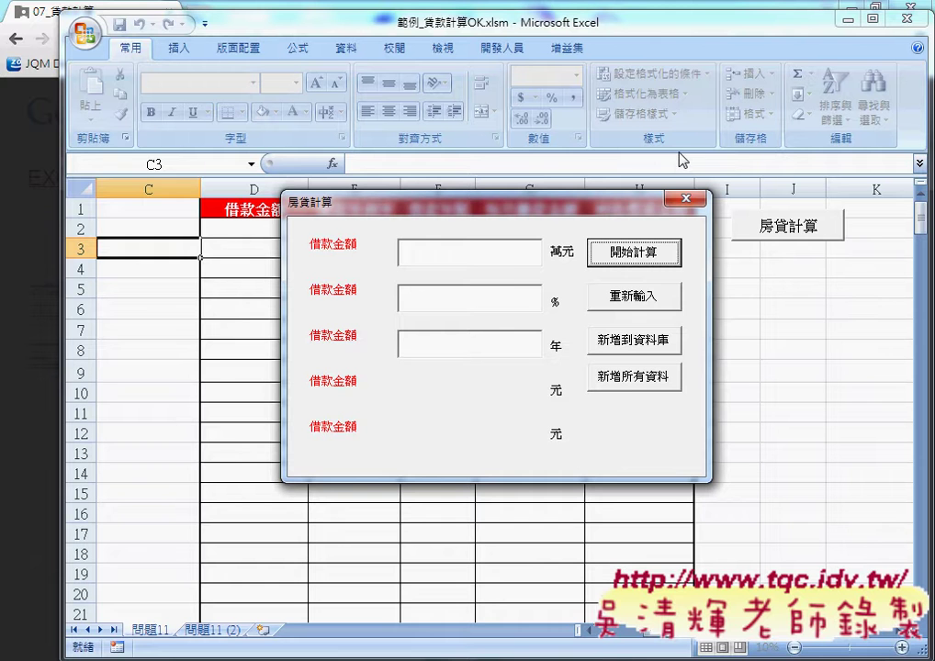
left_click(493, 257)
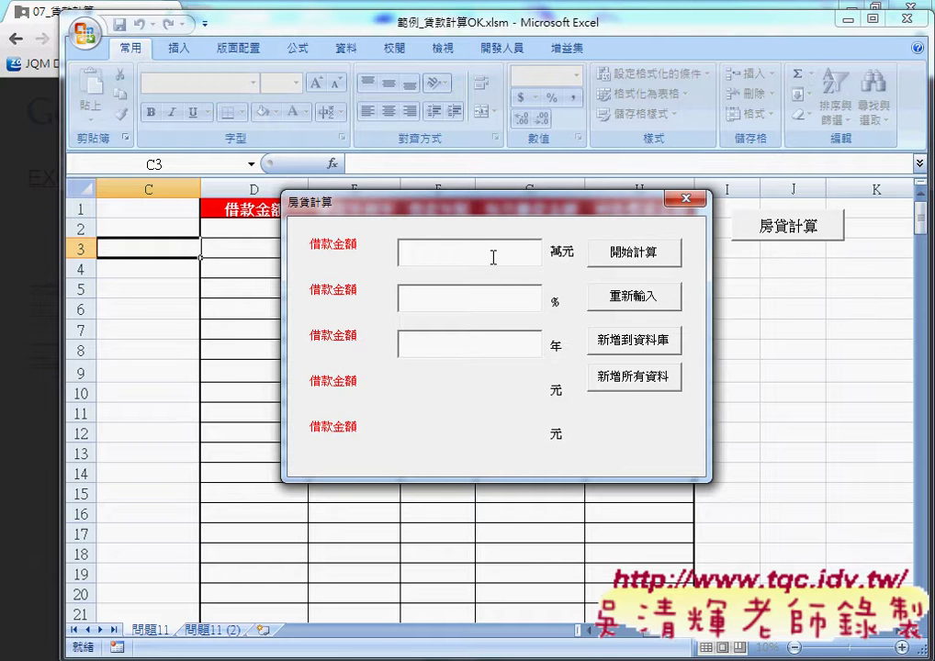
type("1000")
left_click(437, 297)
type("1.6")
left_click(418, 349)
type("20")
left_click_drag(580, 215, 773, 178)
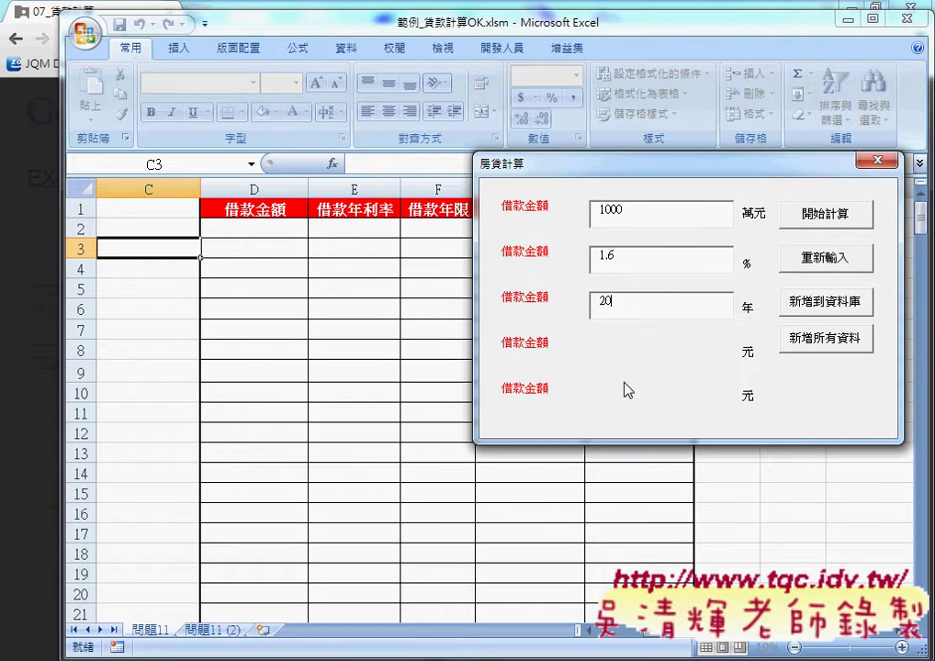
left_click_drag(526, 165, 367, 272)
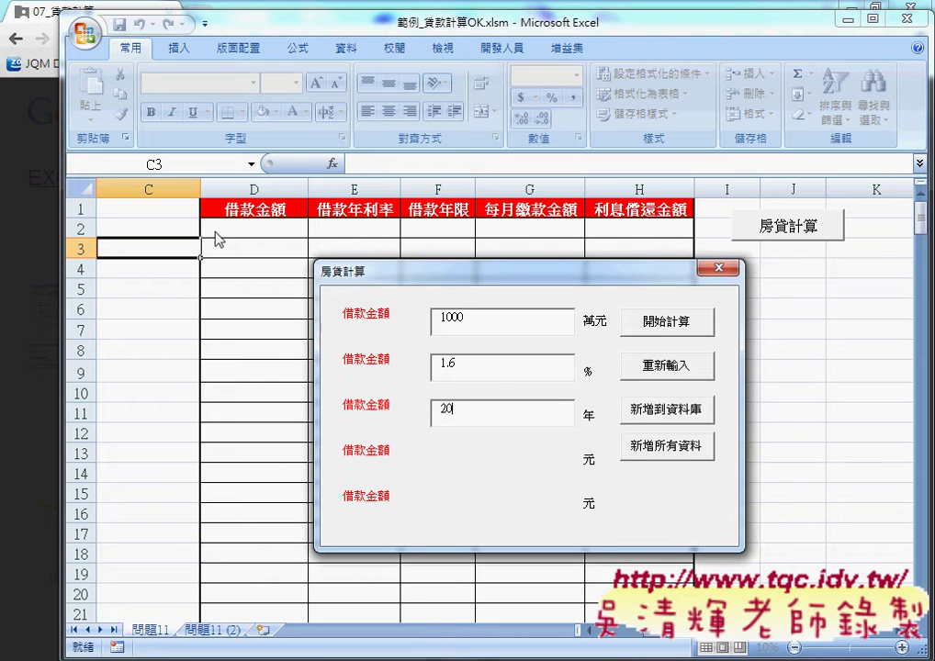
left_click(655, 323)
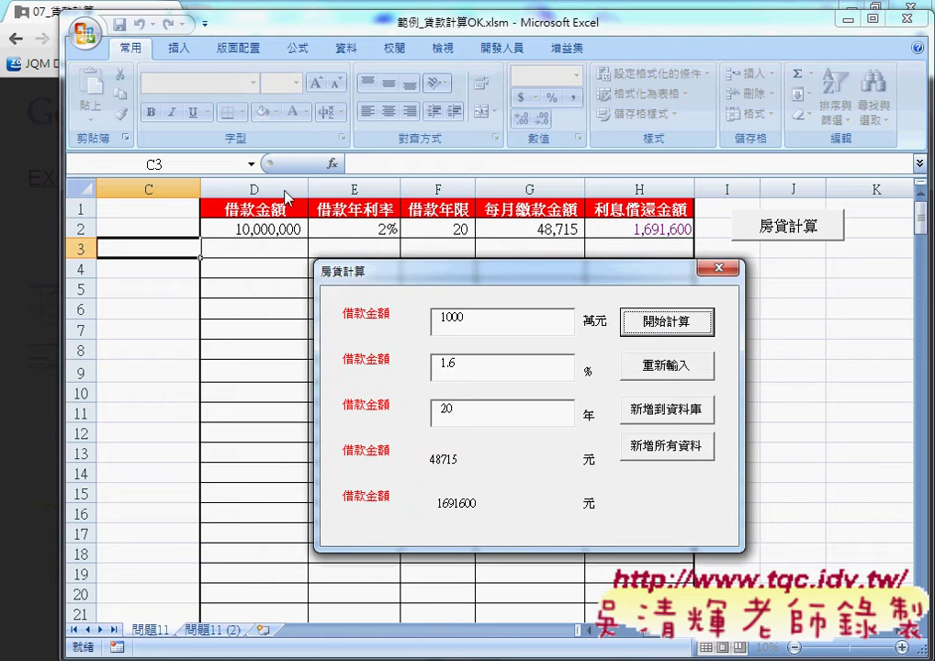
left_click_drag(481, 273, 380, 262)
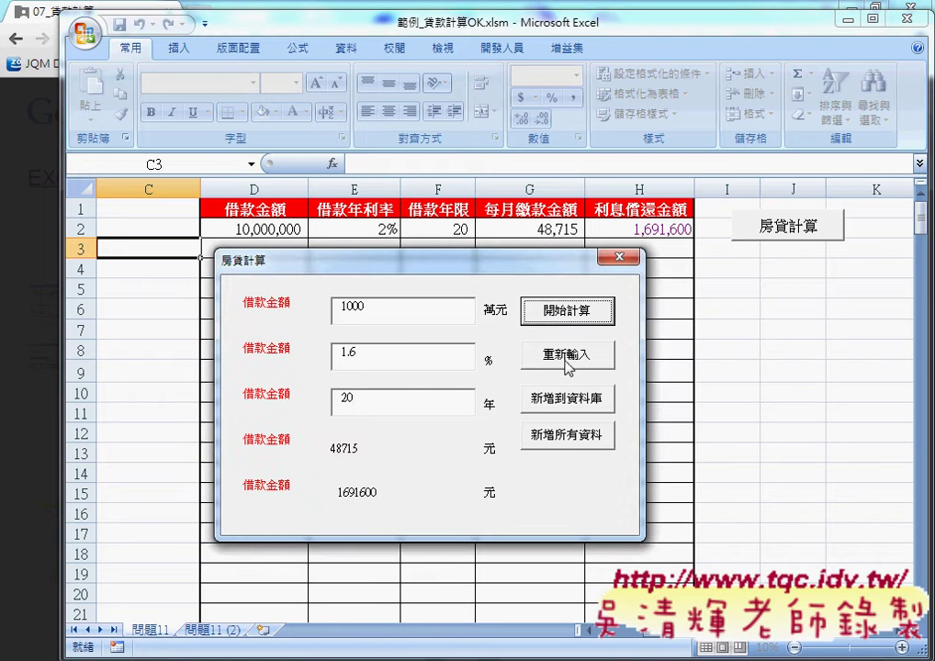
Reset the form and compute a 2000 loan at 2% over 20 years, adding row 3
left_click(563, 363)
left_click(417, 313)
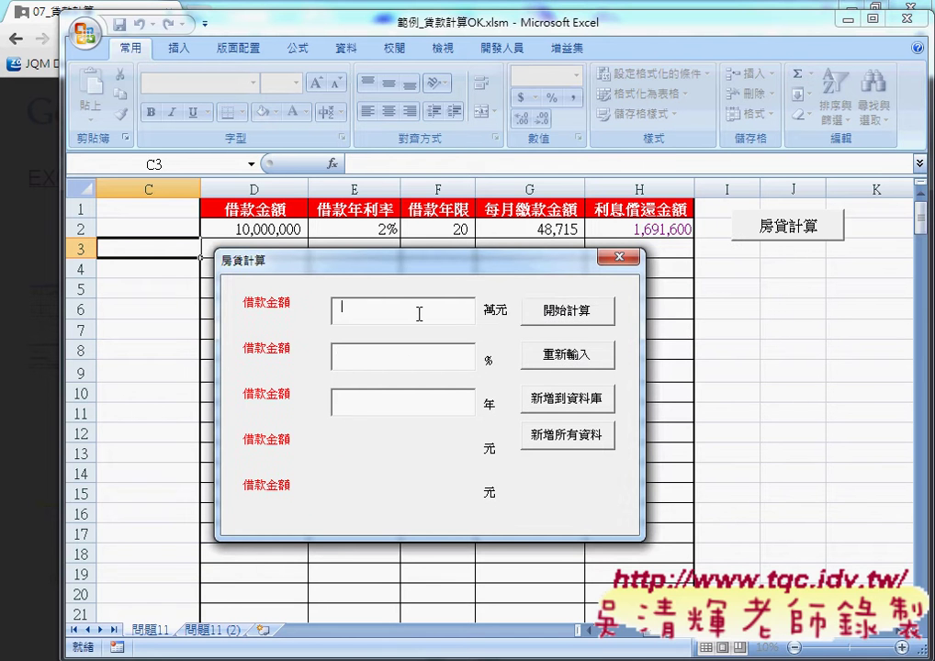
type("2000")
key("Tab")
type("2")
key("Tab")
type("20")
left_click(551, 317)
left_click_drag(529, 269, 526, 329)
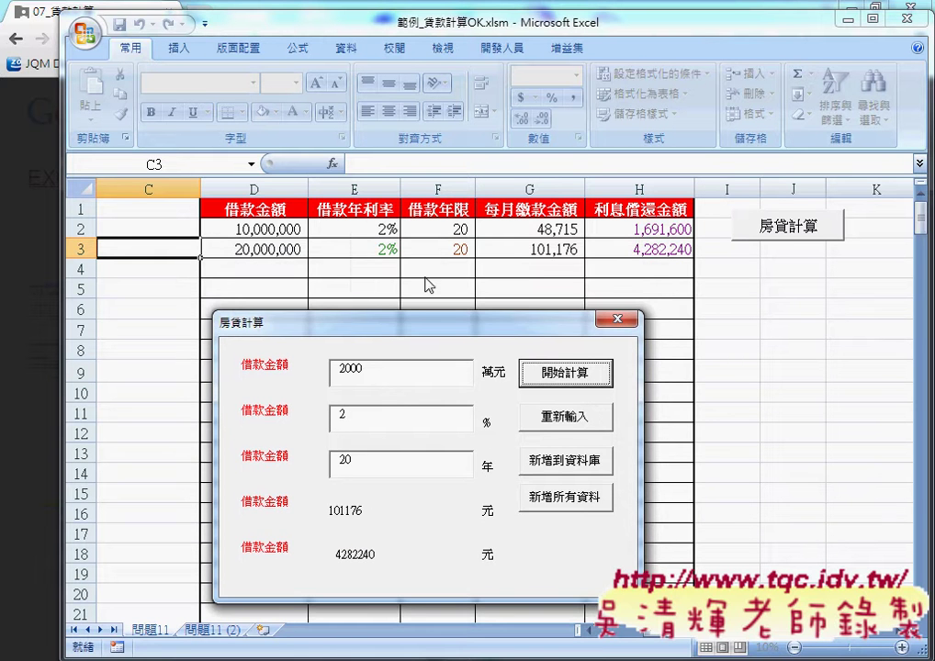
Close the loan form and show ThisWorkbook's Workbook_Open code in the Visual Basic Editor
left_click(618, 318)
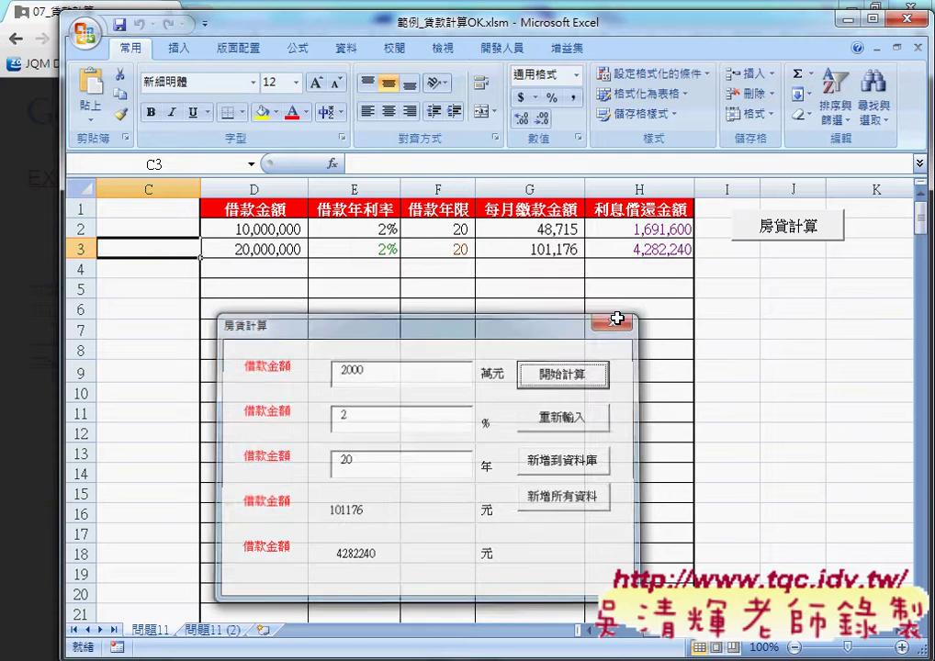
left_click(501, 51)
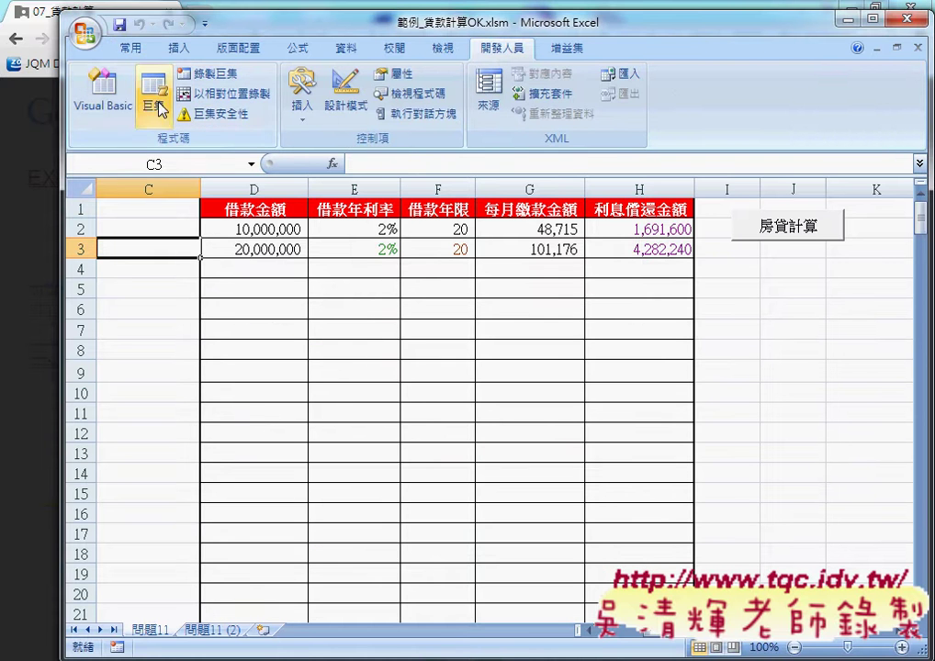
left_click(119, 109)
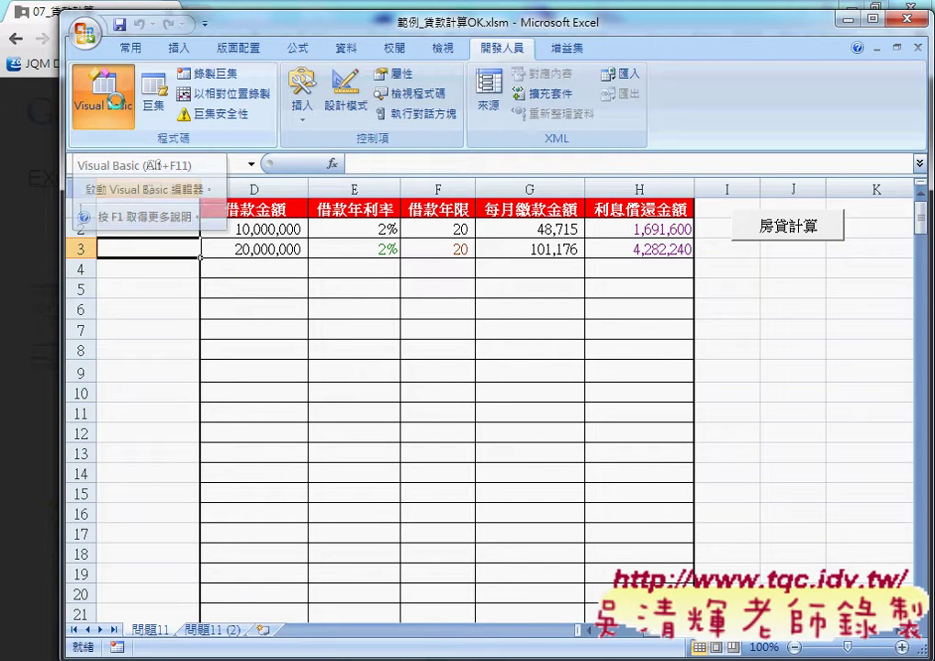
left_click(241, 196)
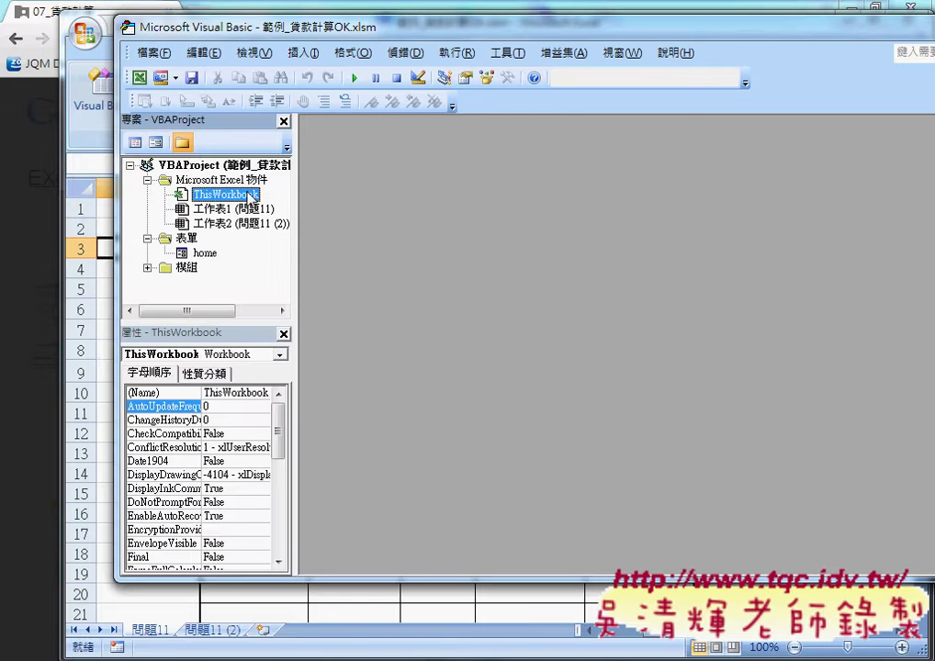
double_click(246, 197)
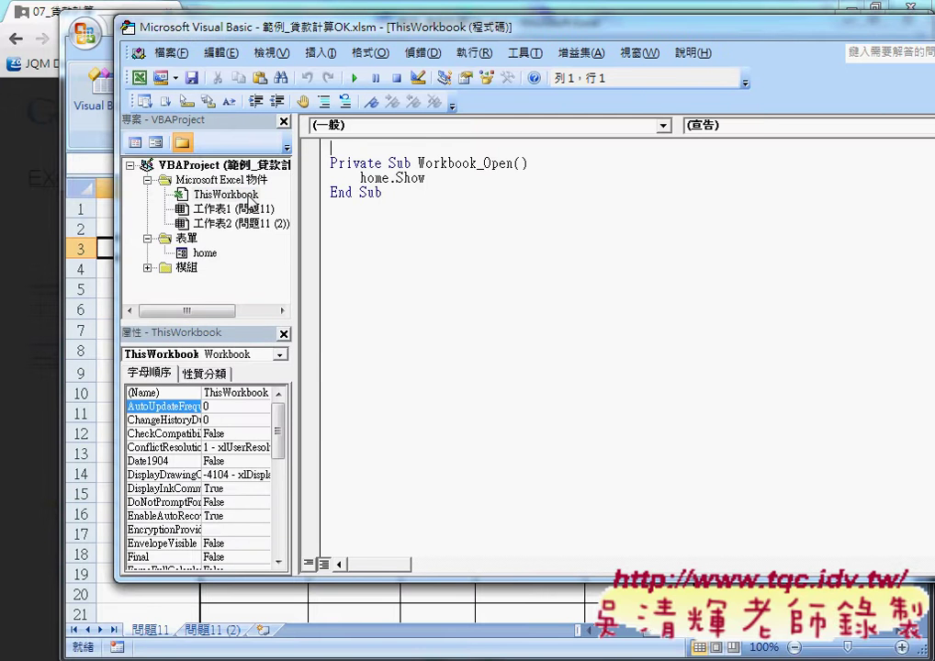
left_click(375, 129)
left_click(340, 152)
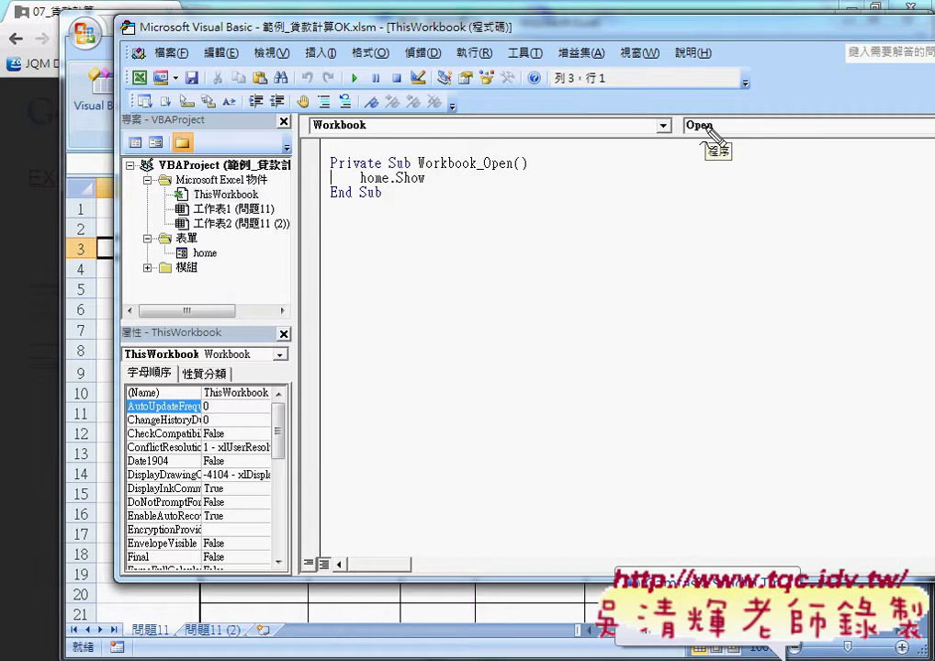
Highlight the home.Show line and ThisWorkbook, then close the Visual Basic Editor
left_click_drag(366, 192, 364, 171)
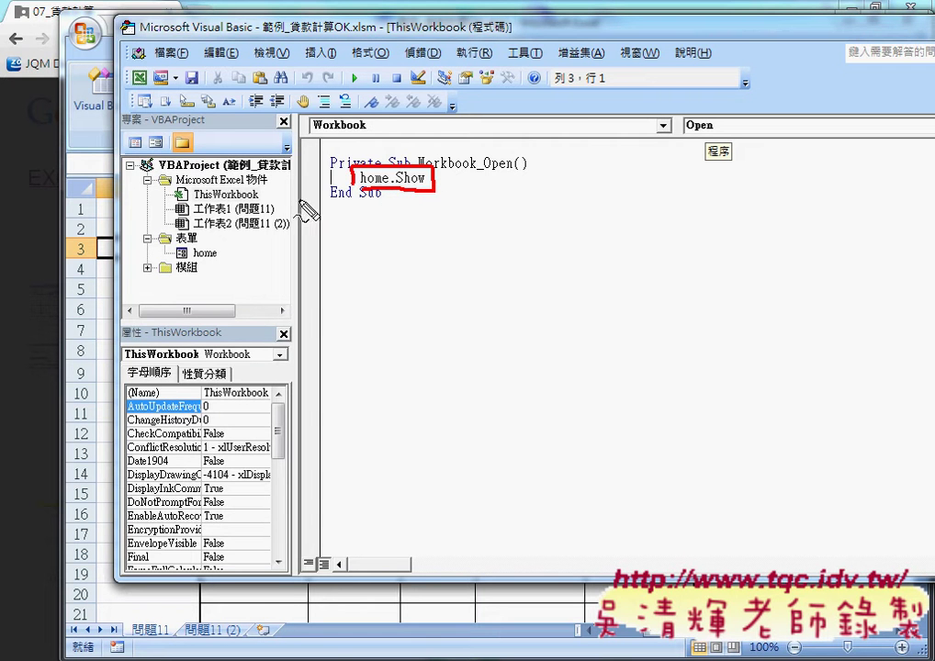
mouse_move(259, 196)
left_mouse_down()
mouse_move(172, 200)
mouse_move(351, 174)
mouse_move(343, 183)
left_mouse_up()
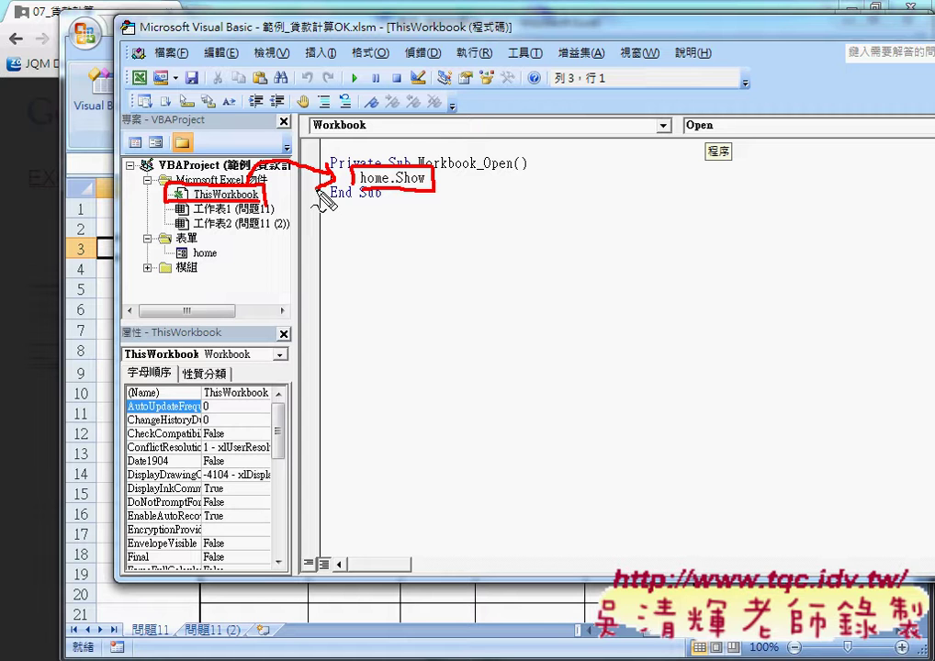
key("Escape")
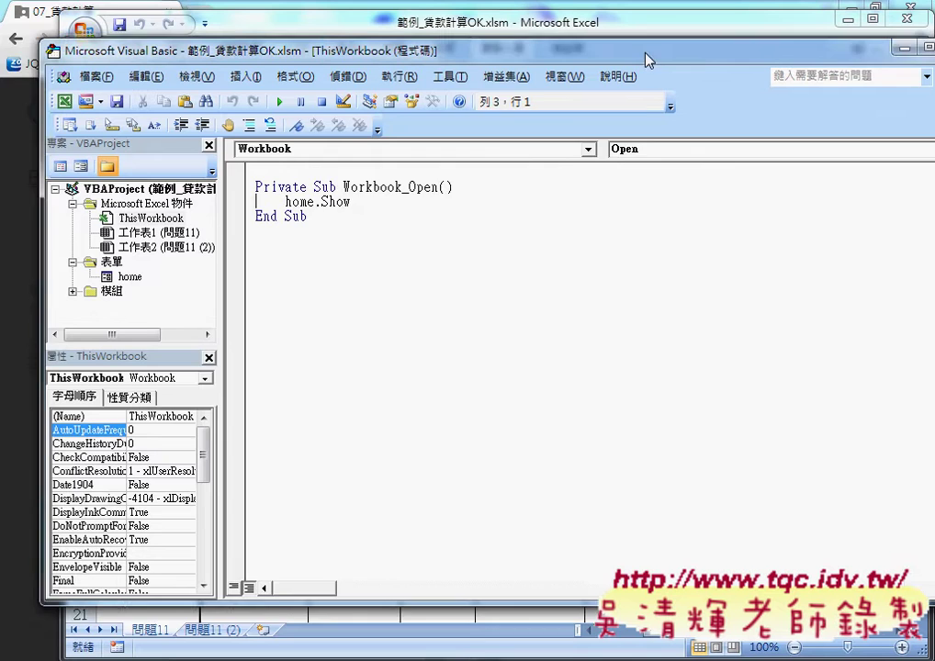
left_click_drag(597, 26, 475, 51)
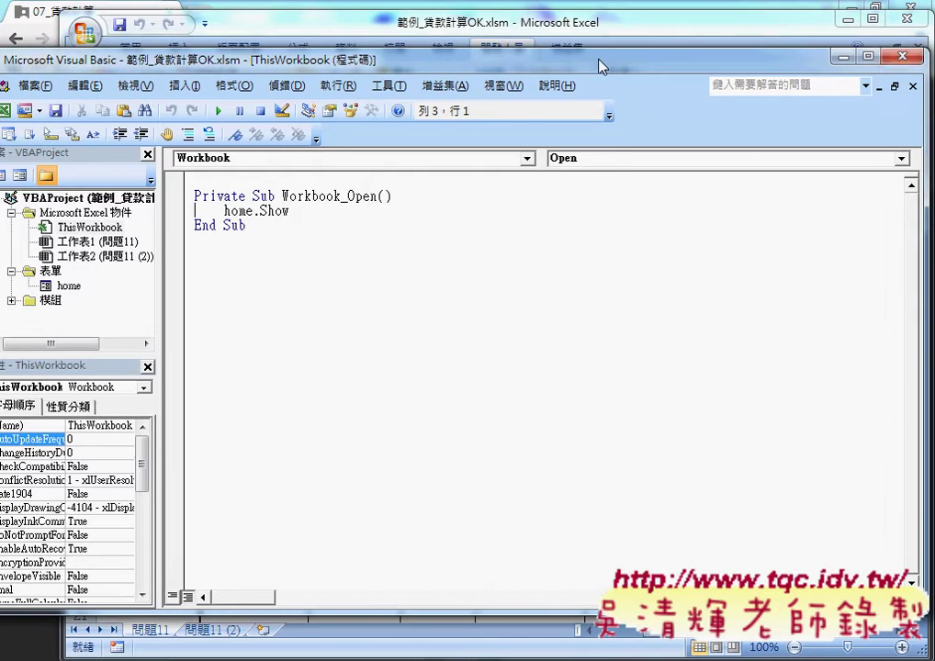
left_click(893, 54)
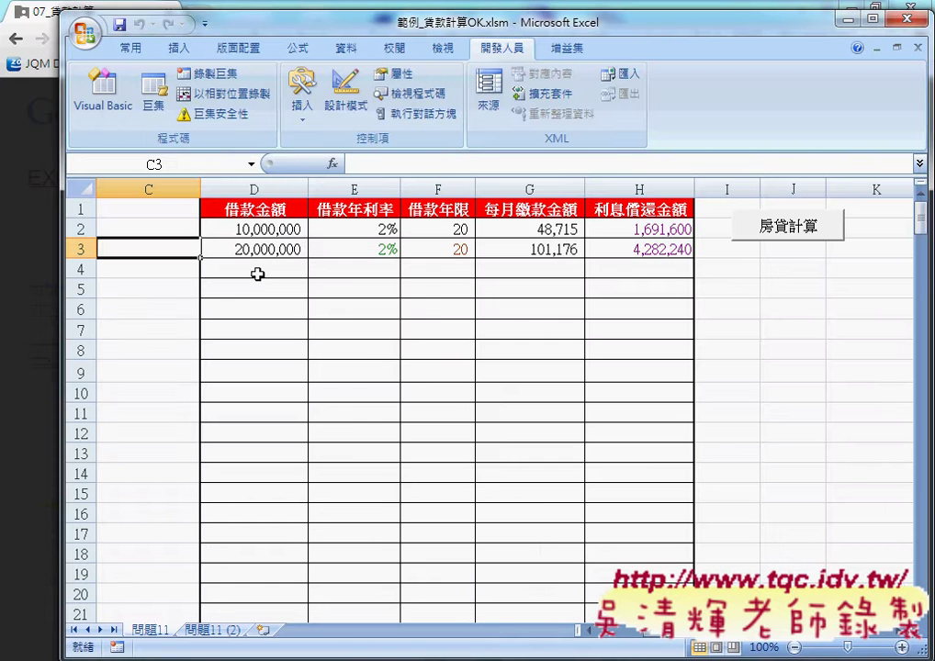
Show the empty 房貸計算 form via its sheet button, then close the Drive file preview
left_click(803, 228)
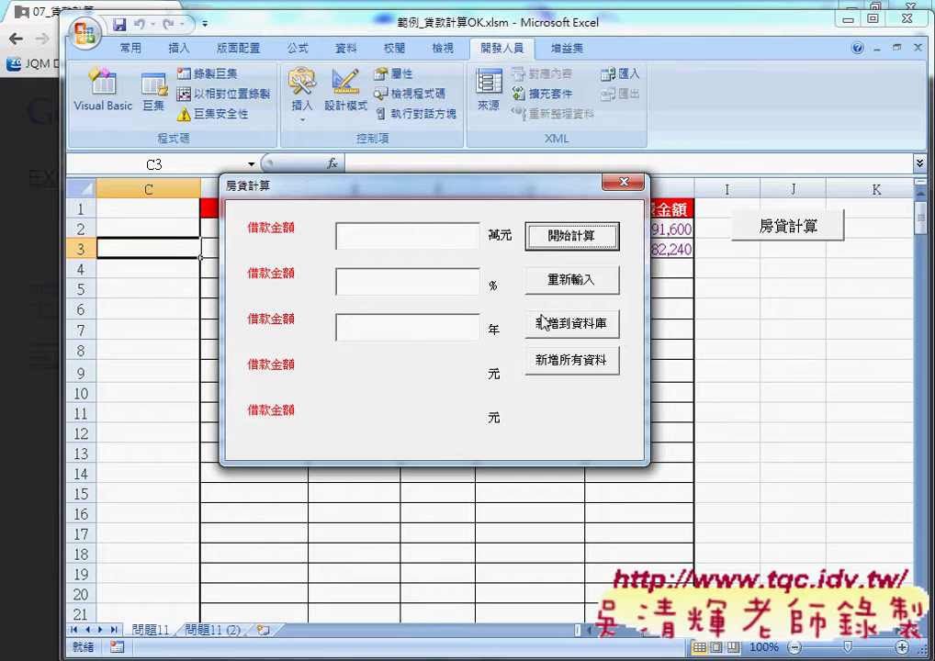
left_click_drag(539, 184, 573, 156)
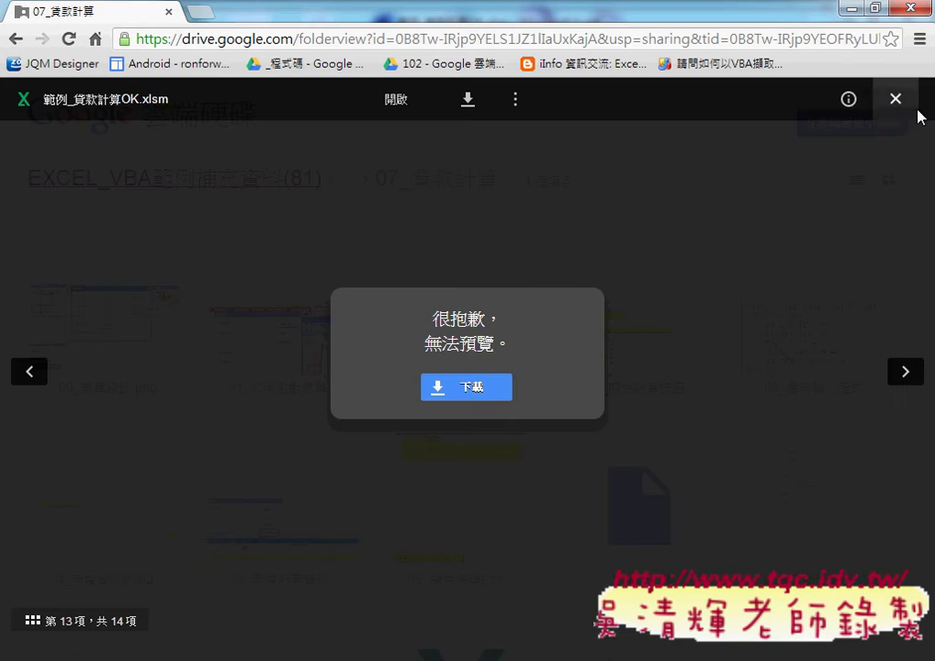
left_click(896, 103)
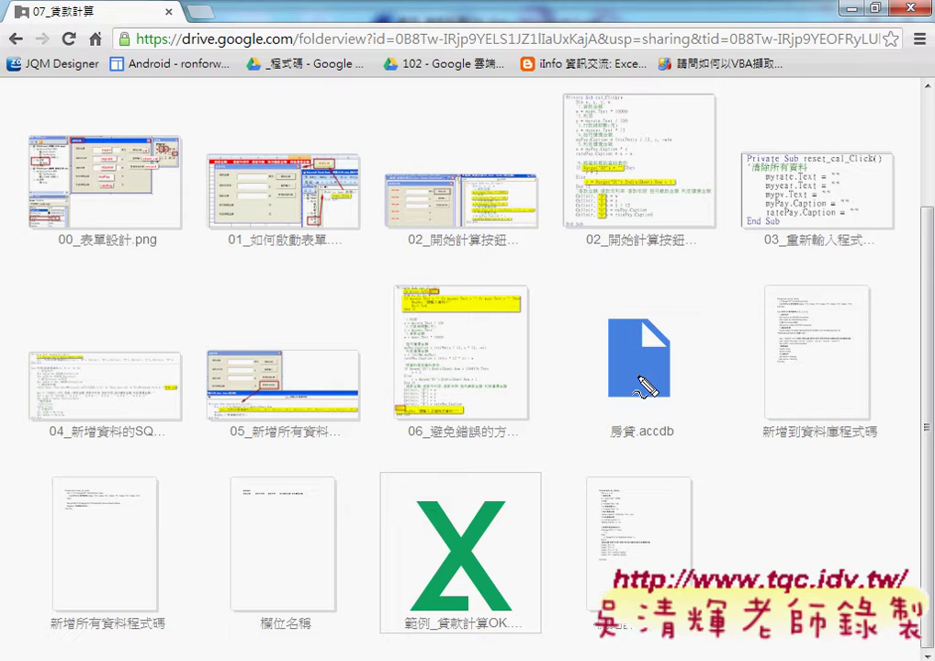
Point out 房貸.accdb in the folder with a red circle and arrow
mouse_move(647, 455)
left_mouse_down()
mouse_move(709, 397)
mouse_move(653, 457)
left_mouse_up()
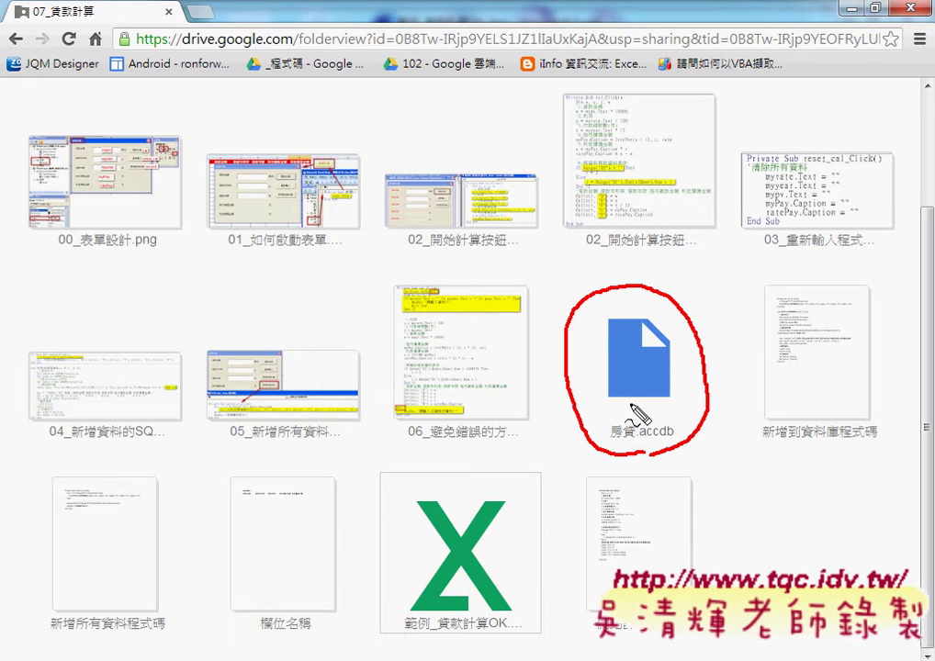
mouse_move(359, 305)
left_mouse_down()
mouse_move(560, 300)
mouse_move(585, 280)
left_mouse_up()
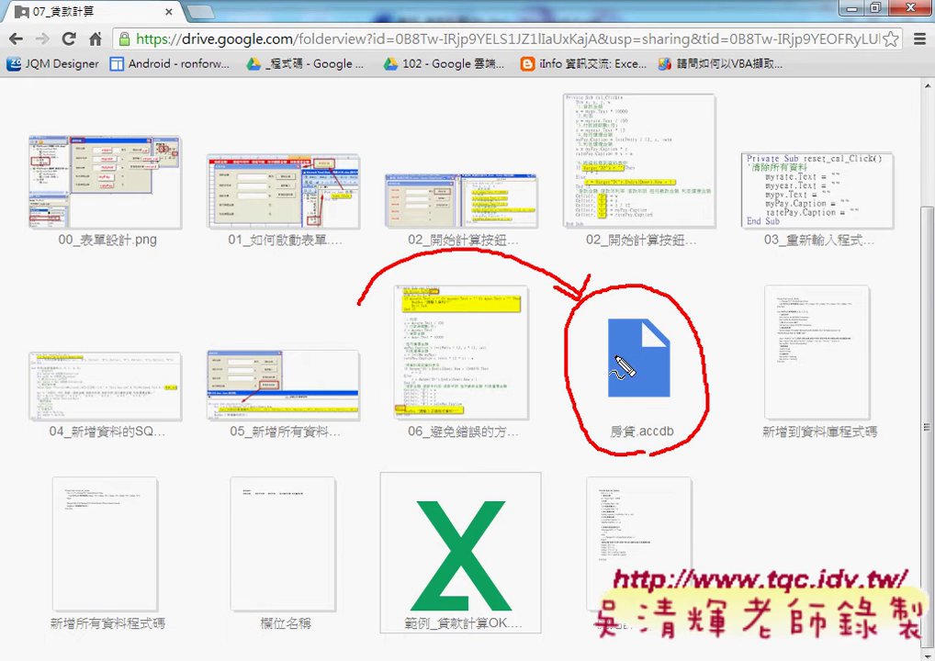
key("Escape")
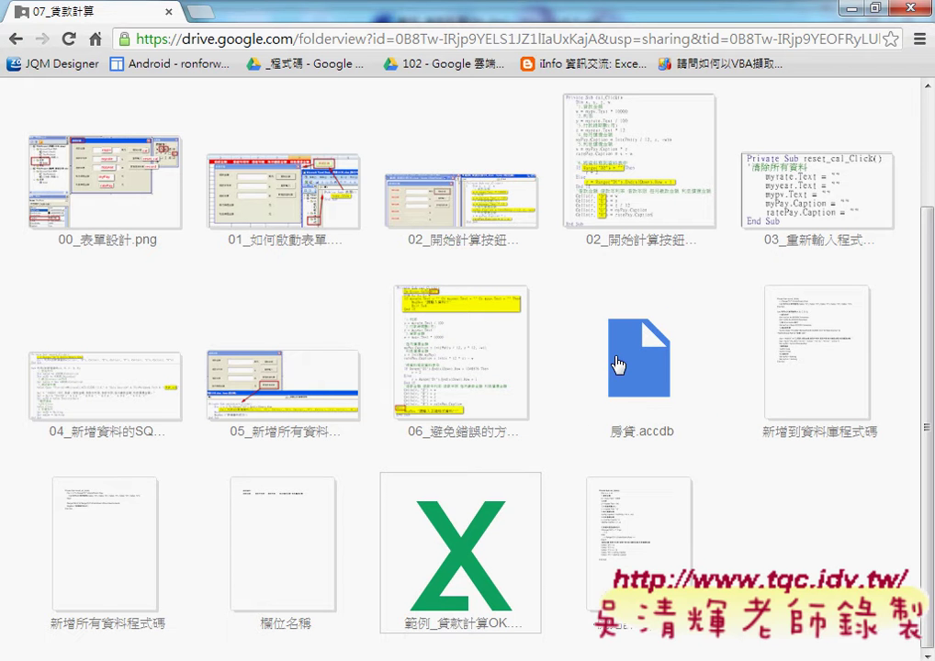
Download 房貸.accdb and reveal it in the local Downloads folder
left_click(618, 366)
left_click(486, 398)
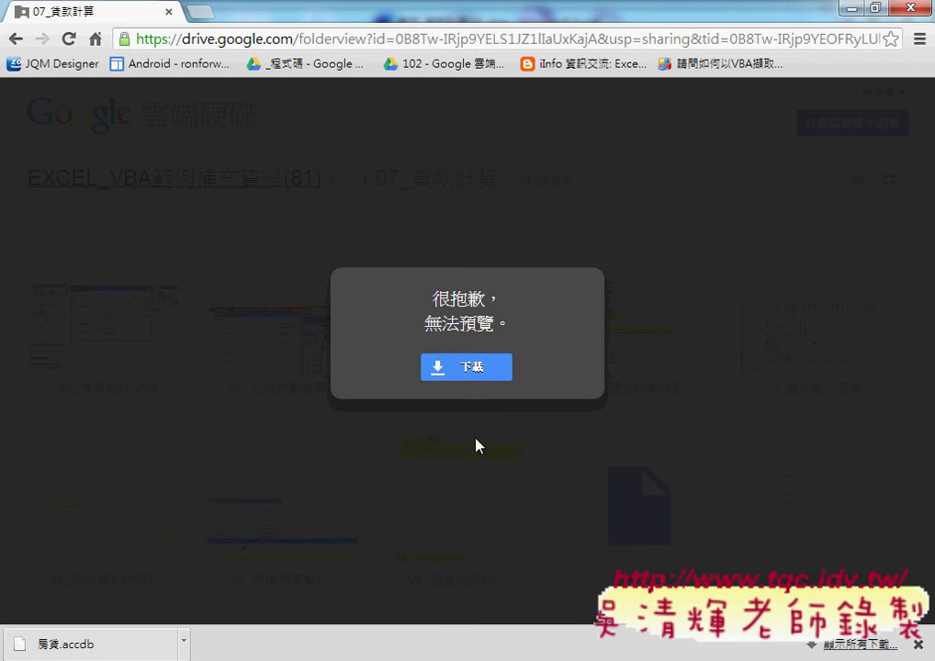
left_click(185, 640)
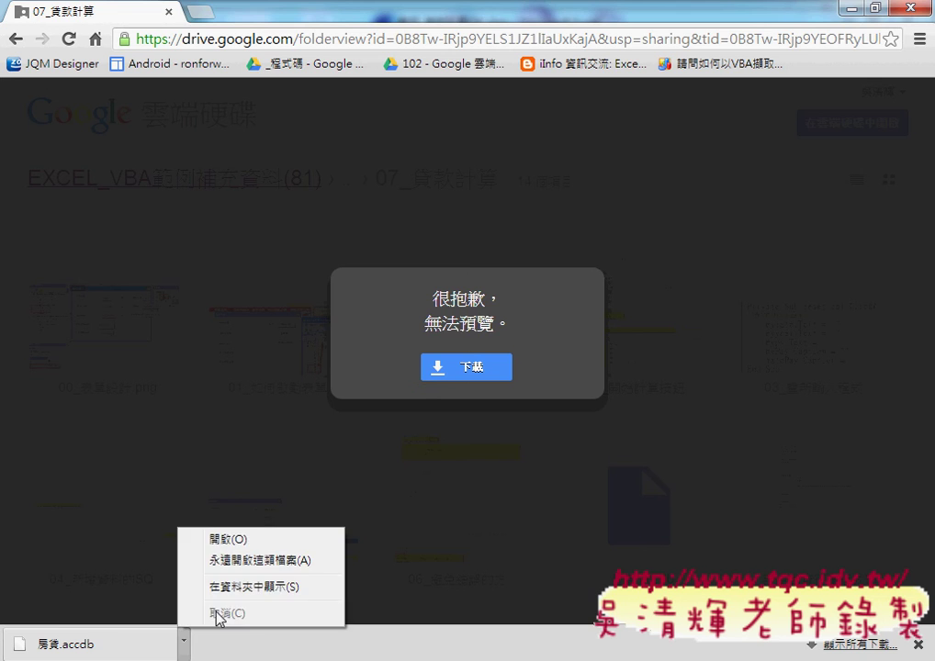
left_click(250, 586)
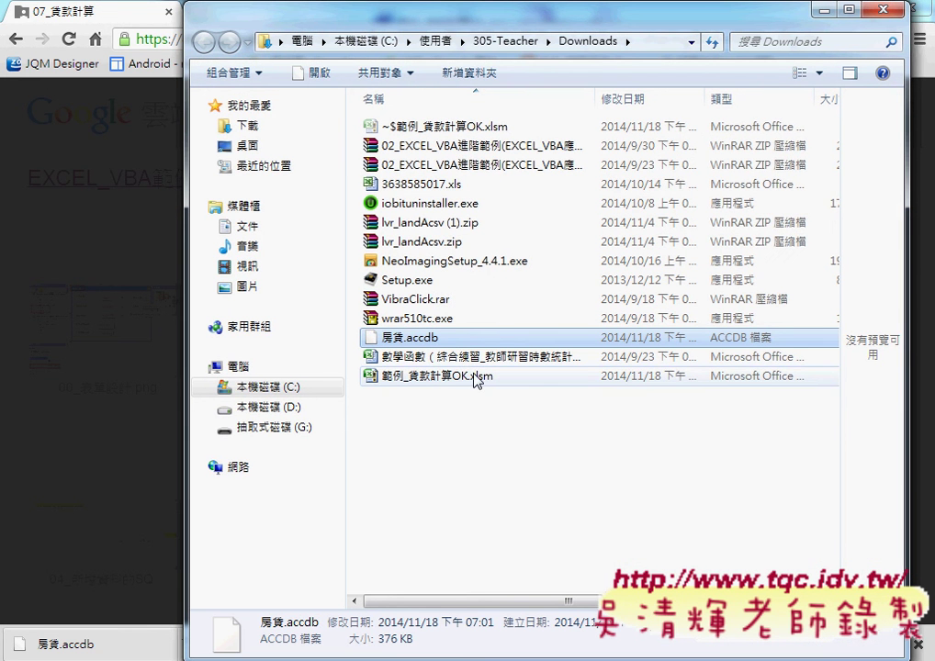